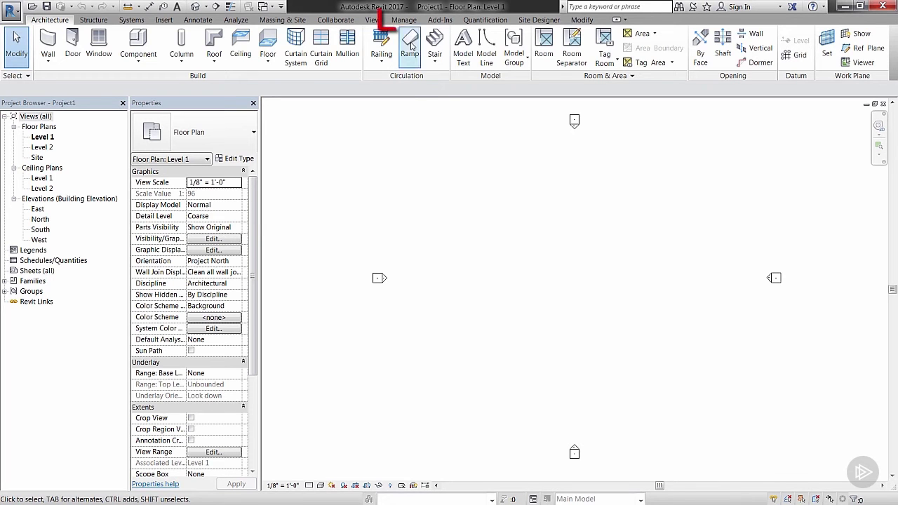
Step: Launch Dynamo 1.1.0 from the Manage tab of the Revit 2017 project
left_click(403, 19)
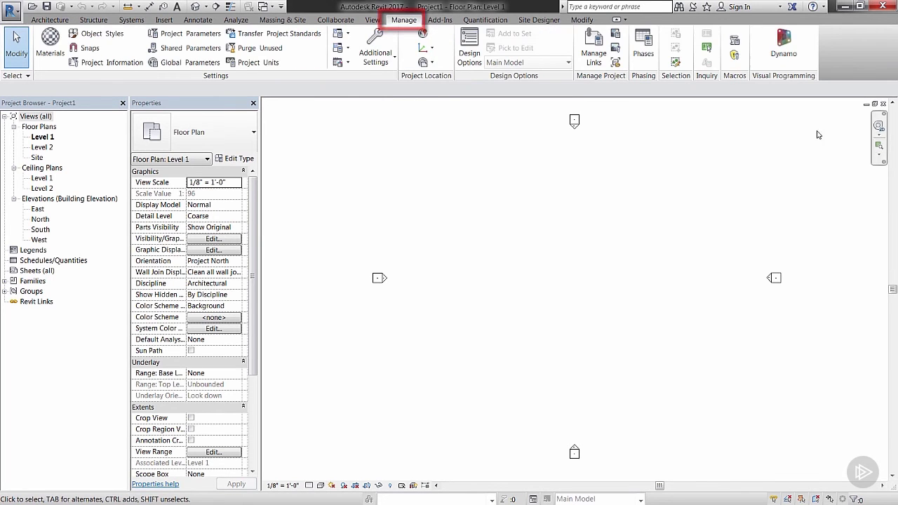
left_click(783, 42)
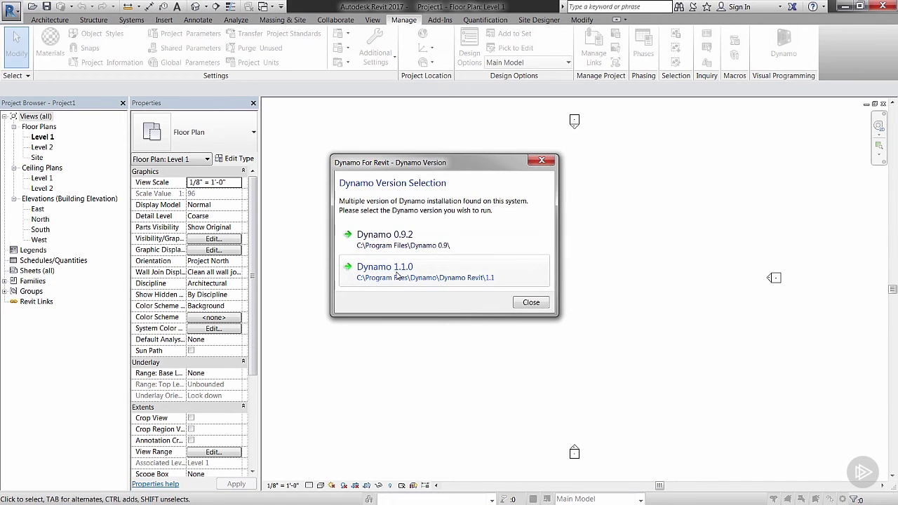
left_click(413, 275)
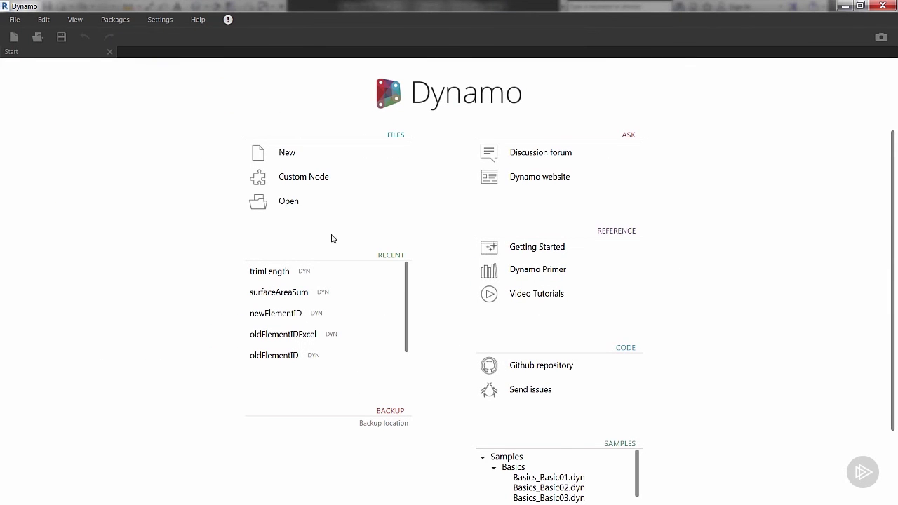
Step: Start a new blank Home workspace and open Packages > Search for a Package
left_click(313, 209)
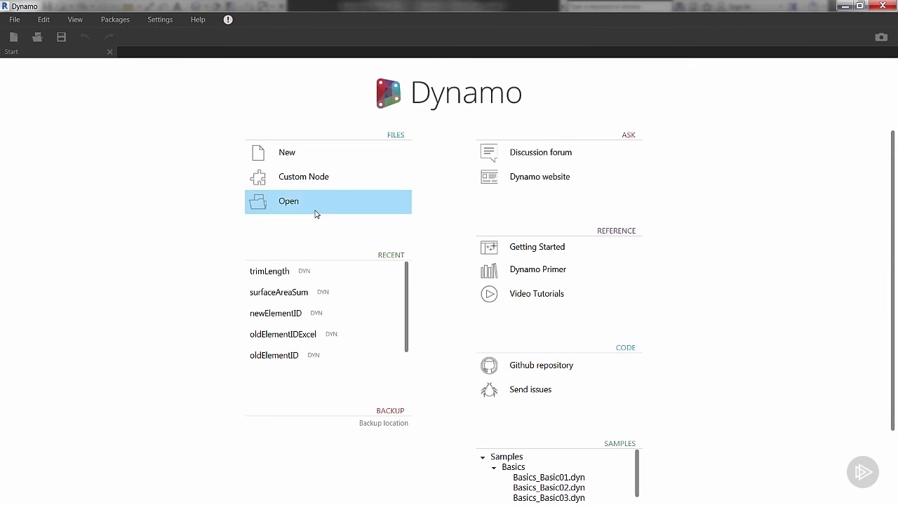
left_click(307, 163)
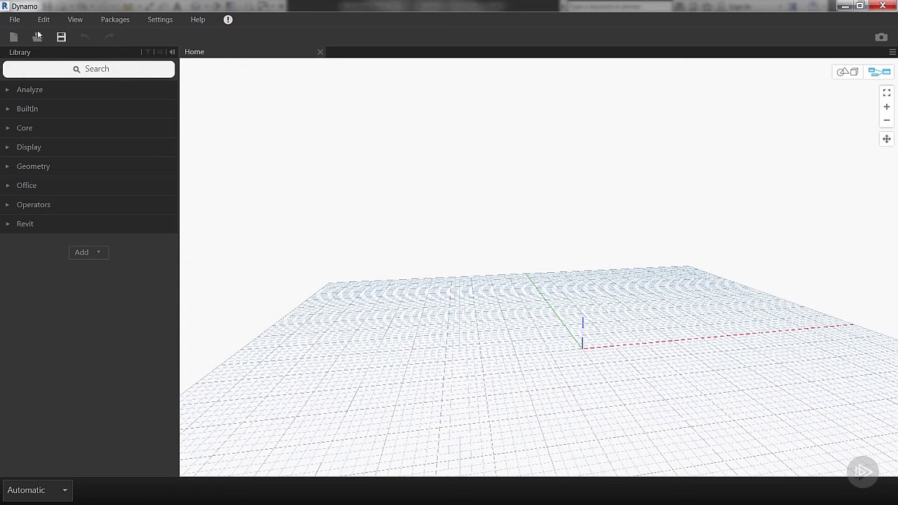
left_click(117, 22)
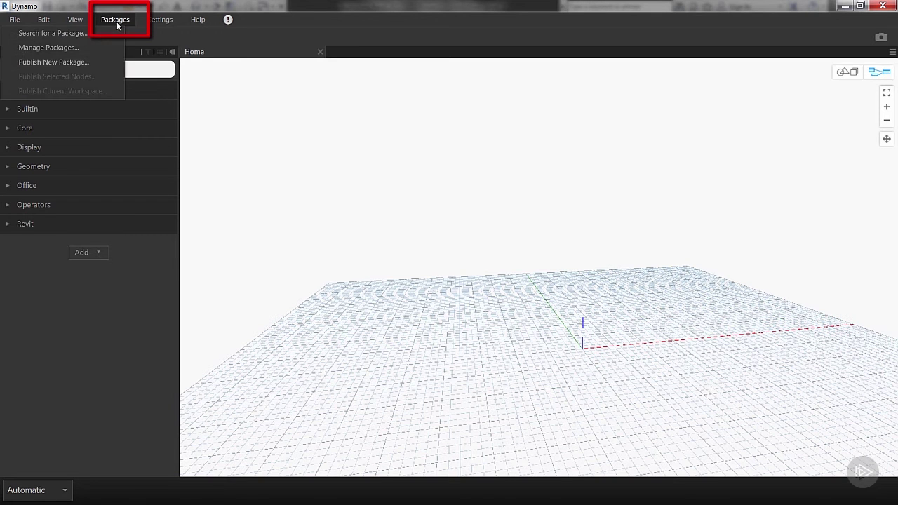
left_click(66, 34)
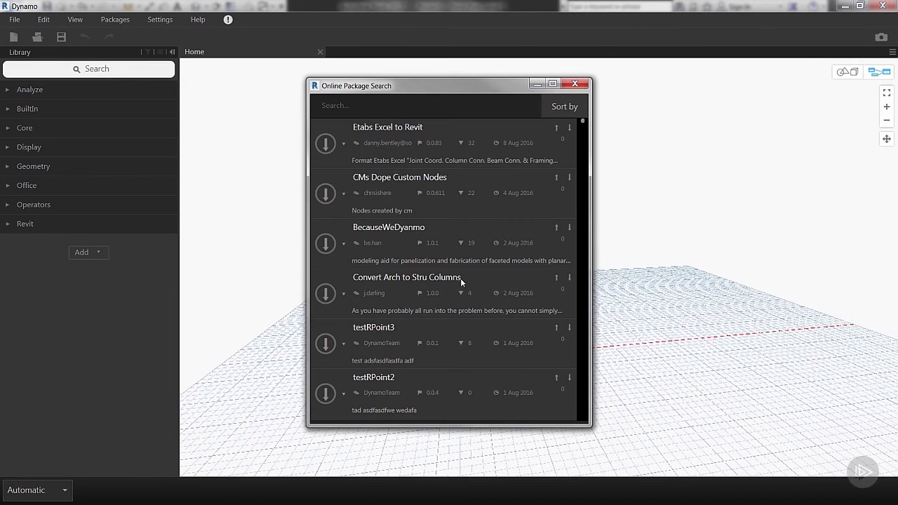
Step: Search for 'clockwork' and install Clockwork for Dynamo 0.9.x (0.90.7)
left_click(446, 111)
type("c")
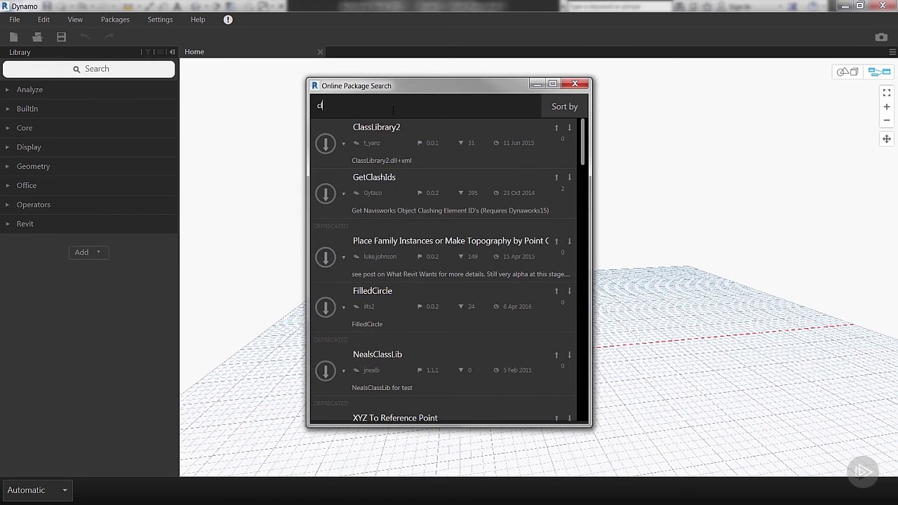
type("lockwork")
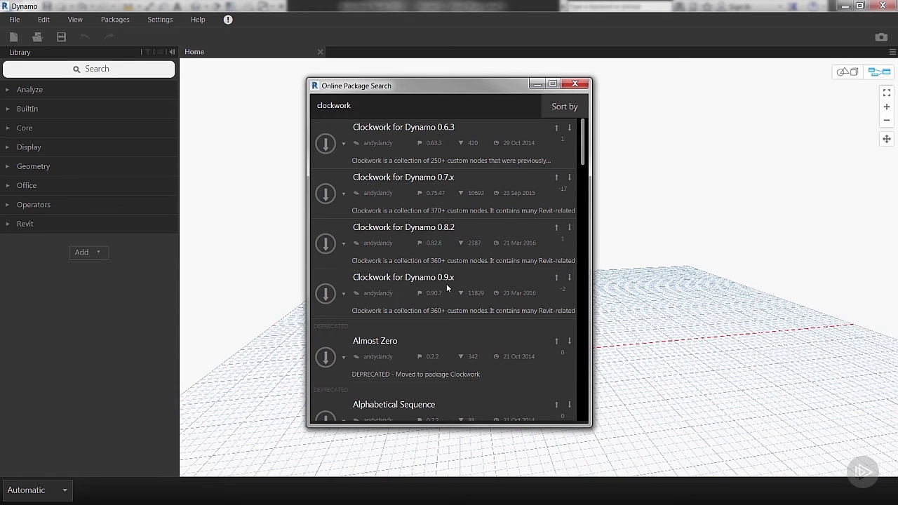
left_click(328, 298)
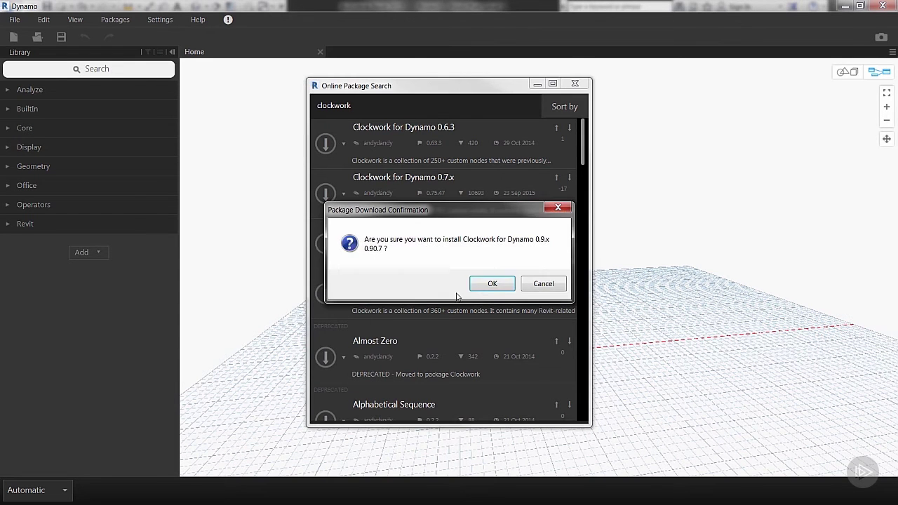
left_click(485, 283)
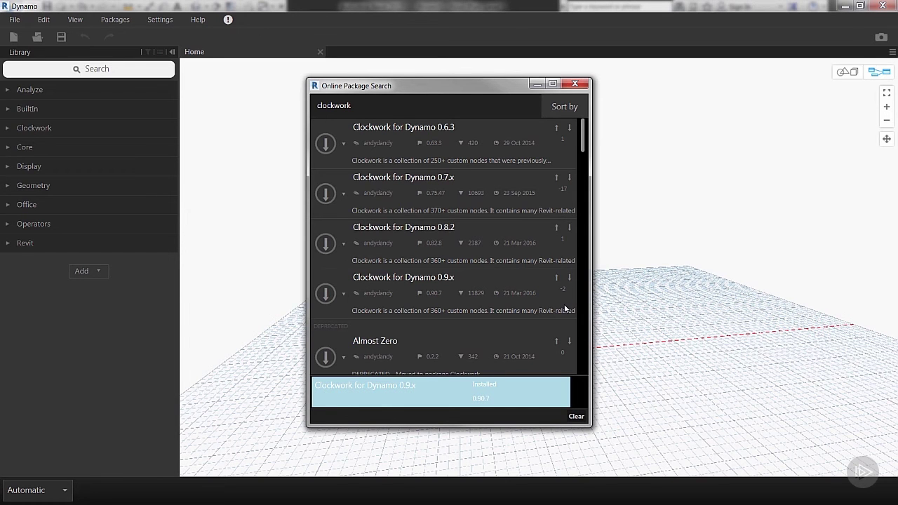
left_click_drag(350, 106, 311, 106)
Step: Search 'archi-lab' and install archi-lab.net 2016.5.27, accepting the Python scripts warning
type("archi-lab")
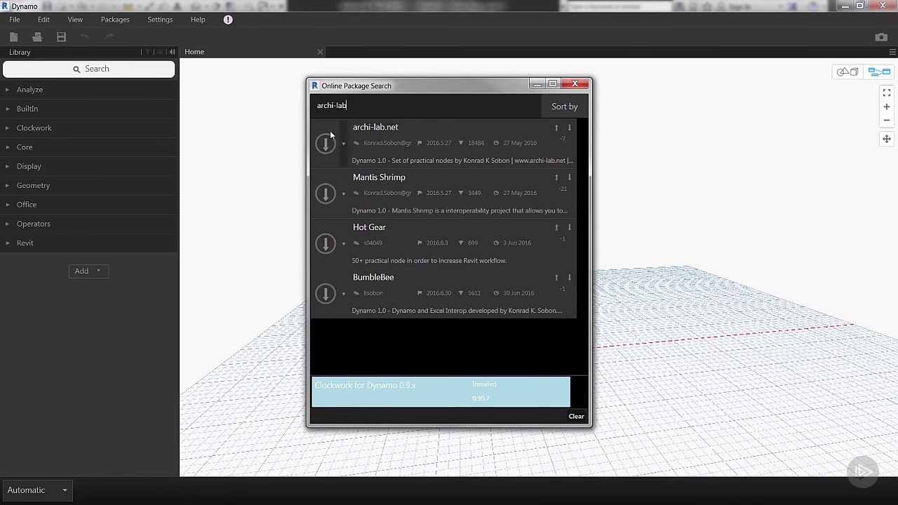
left_click(325, 143)
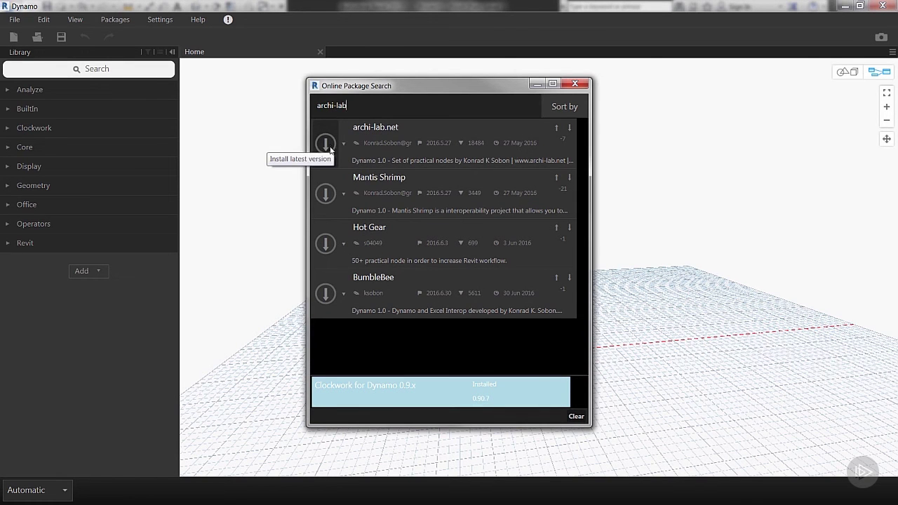
left_click(499, 284)
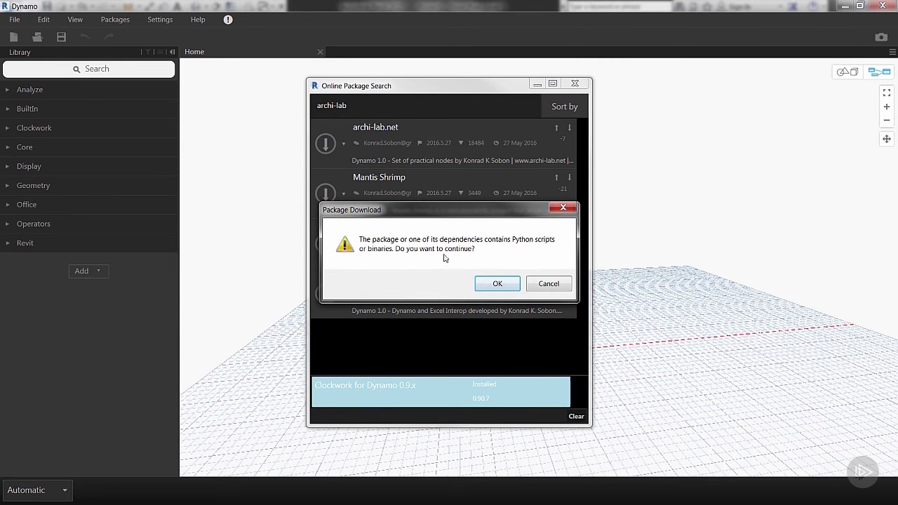
left_click(499, 284)
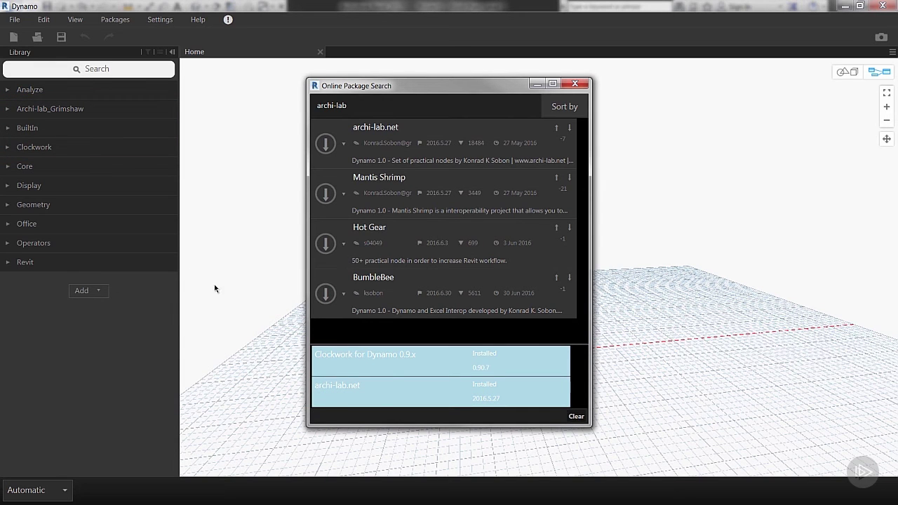
left_click(8, 262)
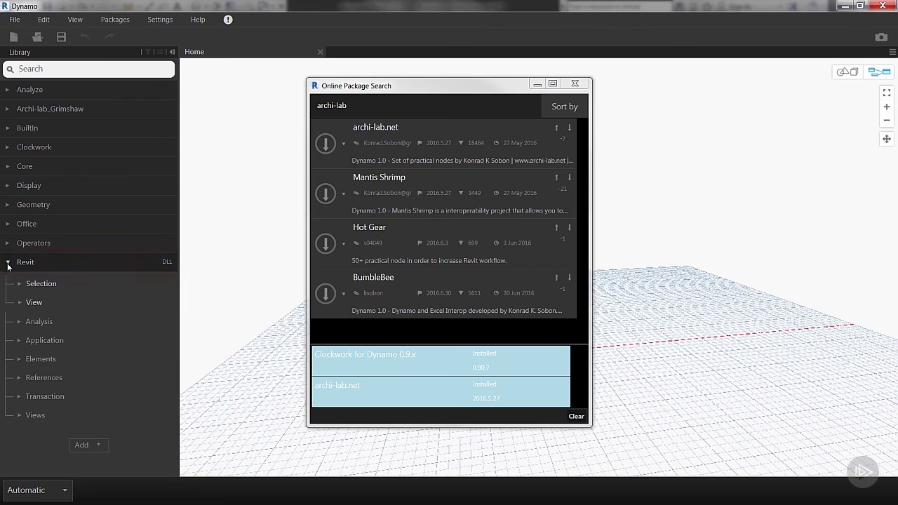
left_click(8, 262)
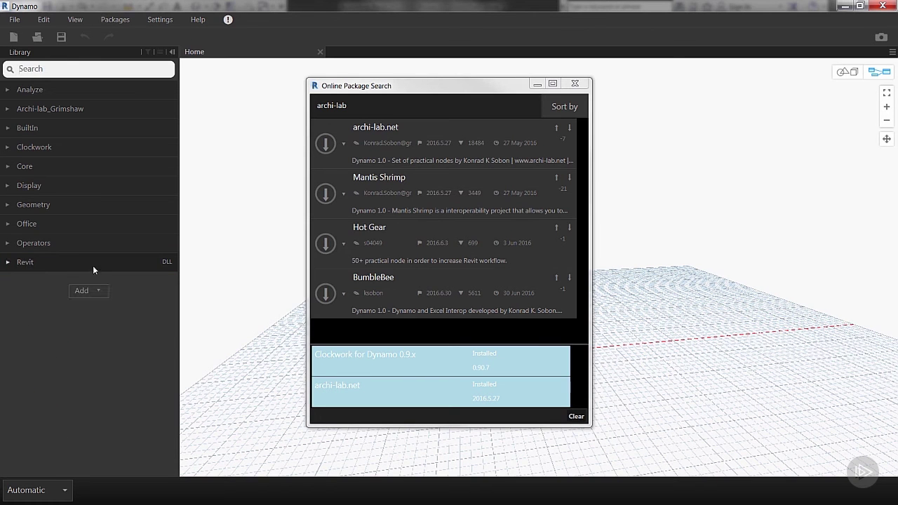
left_click(364, 102)
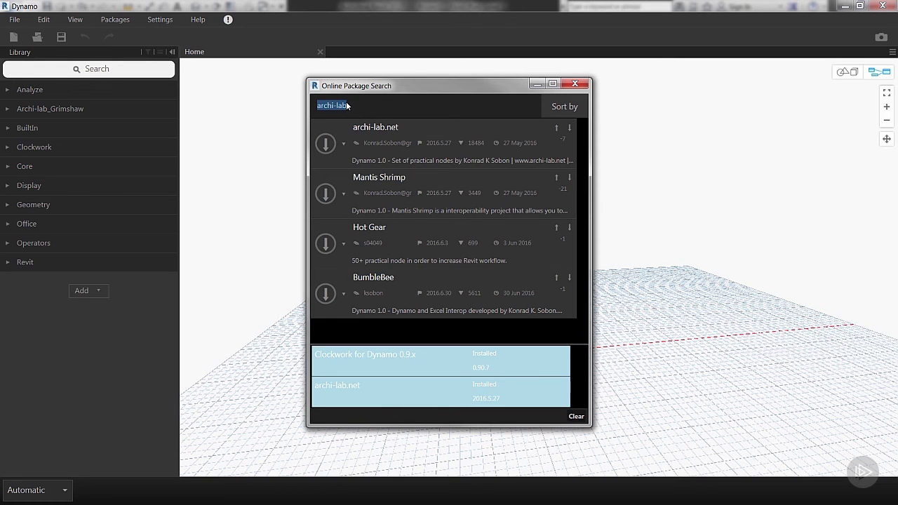
Step: Search 'springnode' and install spring nodes 100.0.1
type("springno")
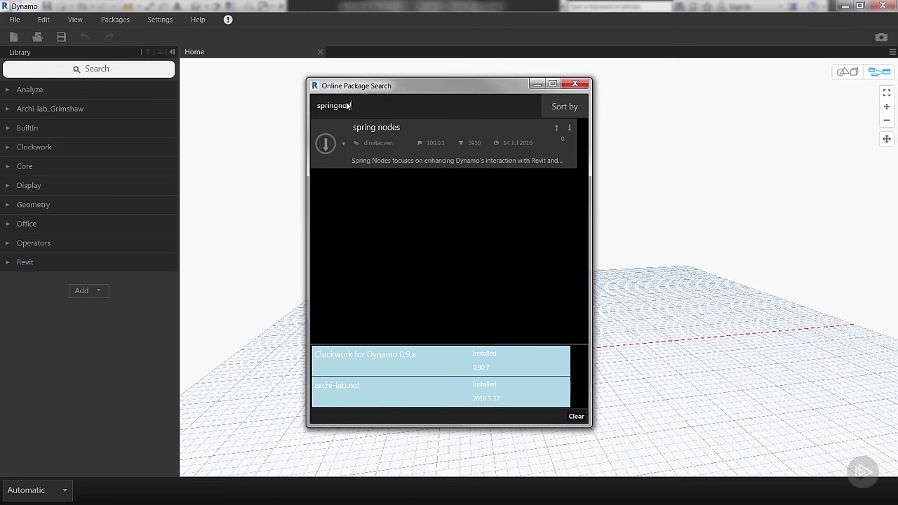
type("de")
left_click(320, 148)
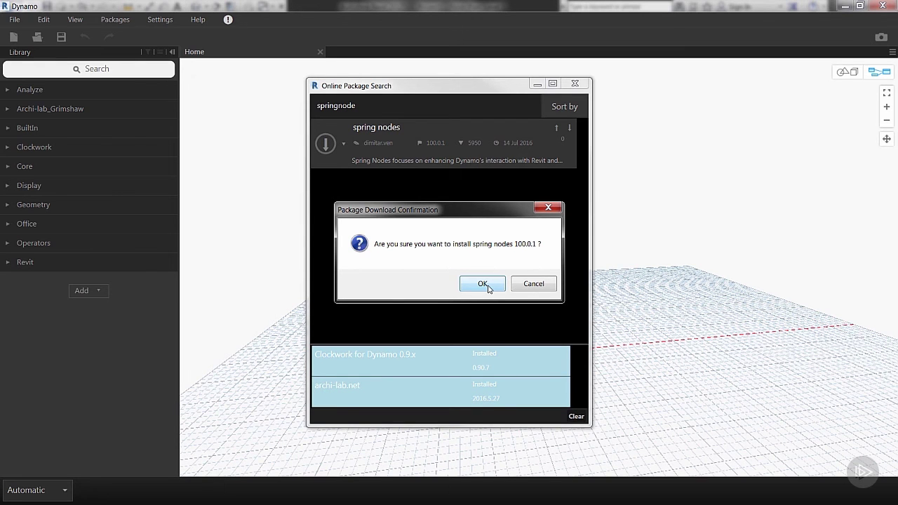
left_click(483, 284)
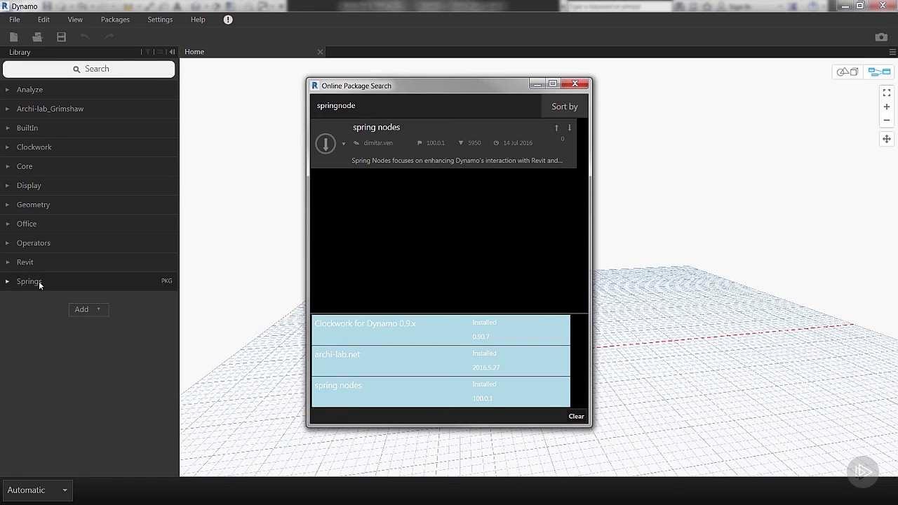
left_click_drag(380, 107, 281, 111)
Step: Search 'rhy' and install the latest Rhythm version, 2016.8.3, accepting the scripts warning
type("rhy")
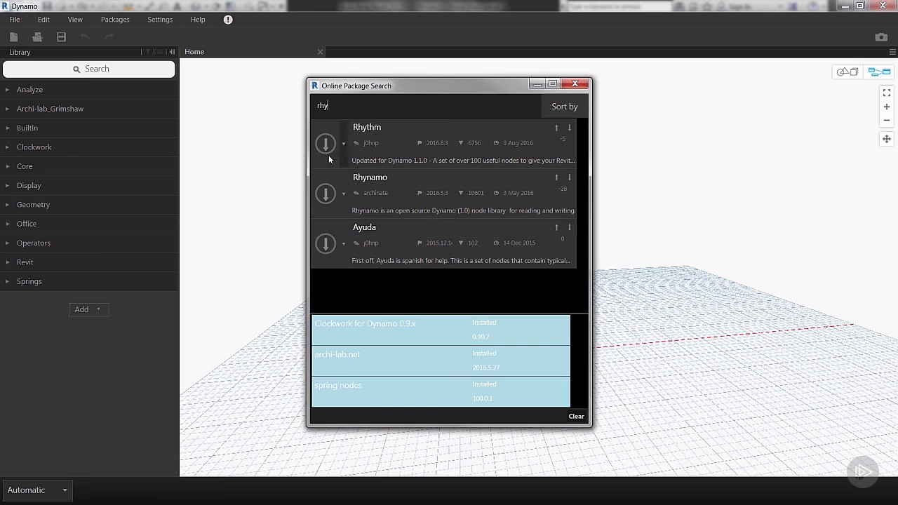
left_click(429, 156)
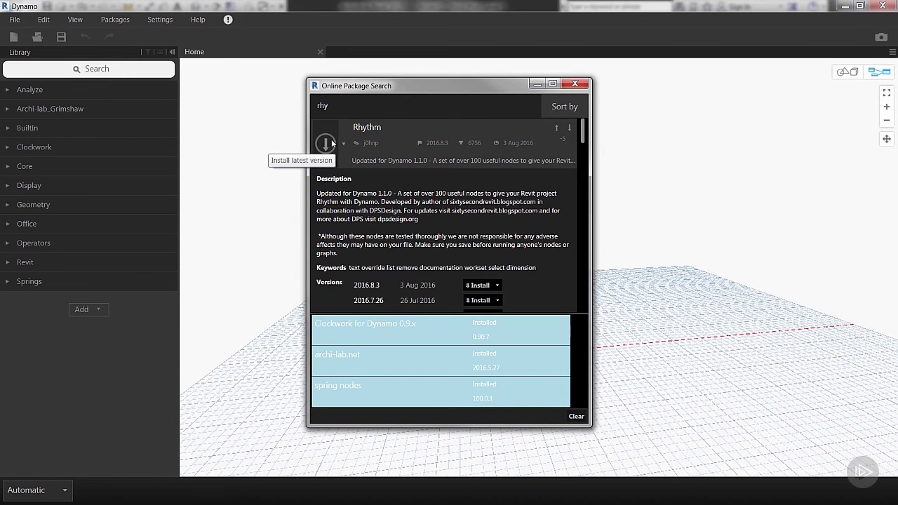
left_click(332, 143)
left_click(470, 282)
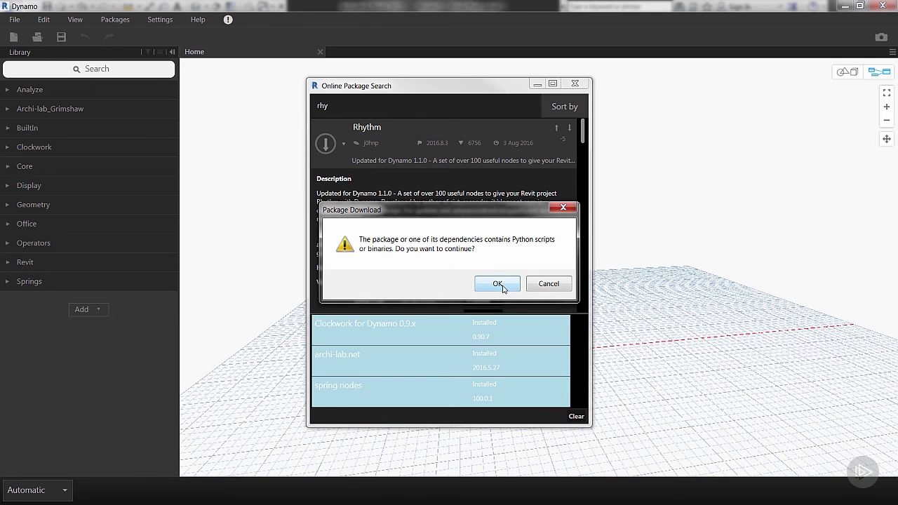
left_click(497, 283)
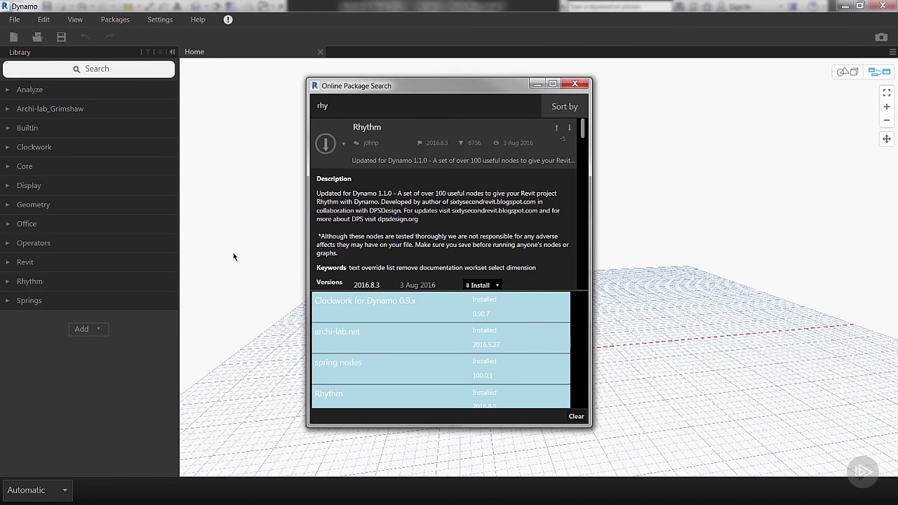
Step: Browse the library's Rhythm > Tools nodes, such as All Upper and Rhythm.Toggle
left_click(14, 282)
left_click(18, 302)
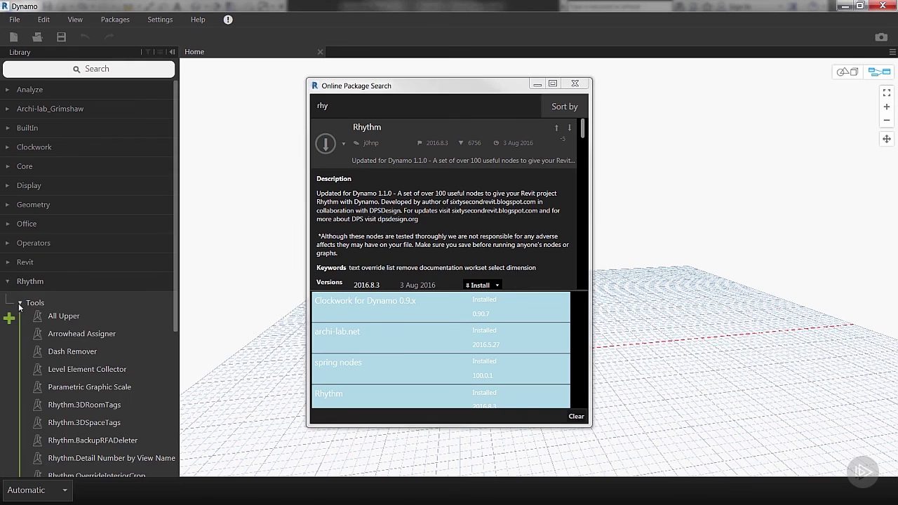
scroll(49, 319, "down", 3)
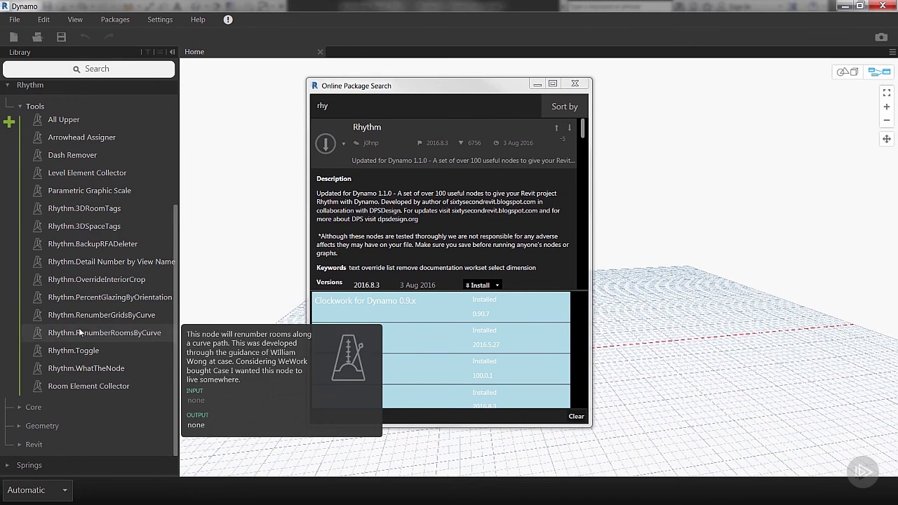
left_click(369, 130)
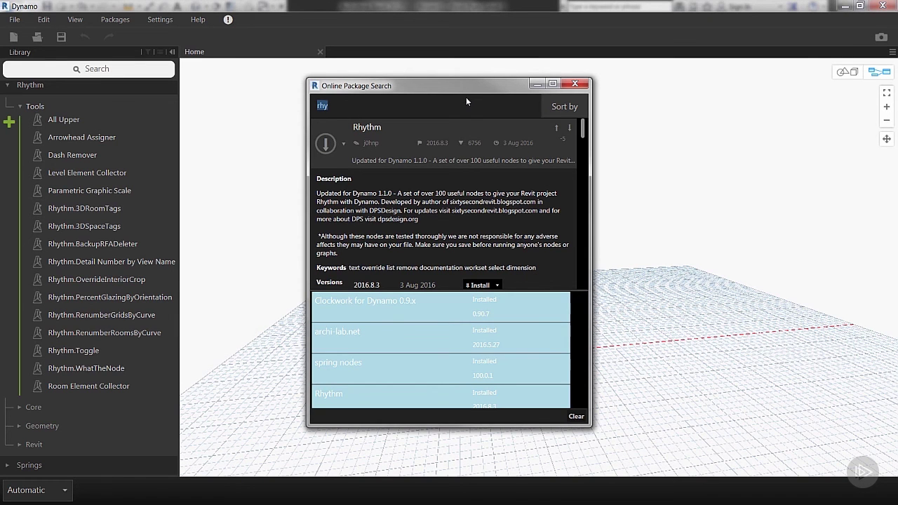
Step: Search 'lunchbox', install LunchBox for Dynamo 2016.7.2, collapse Rhythm, and close the package search
type("lunchbox")
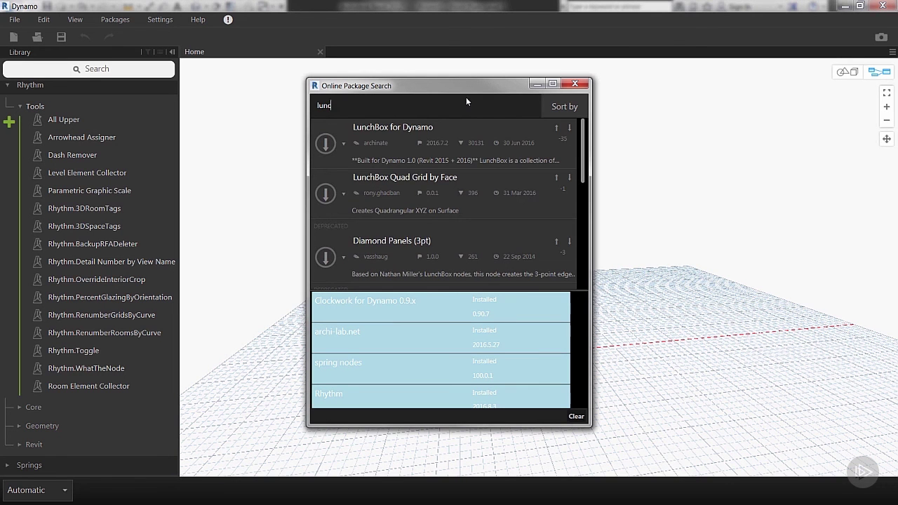
left_click(324, 144)
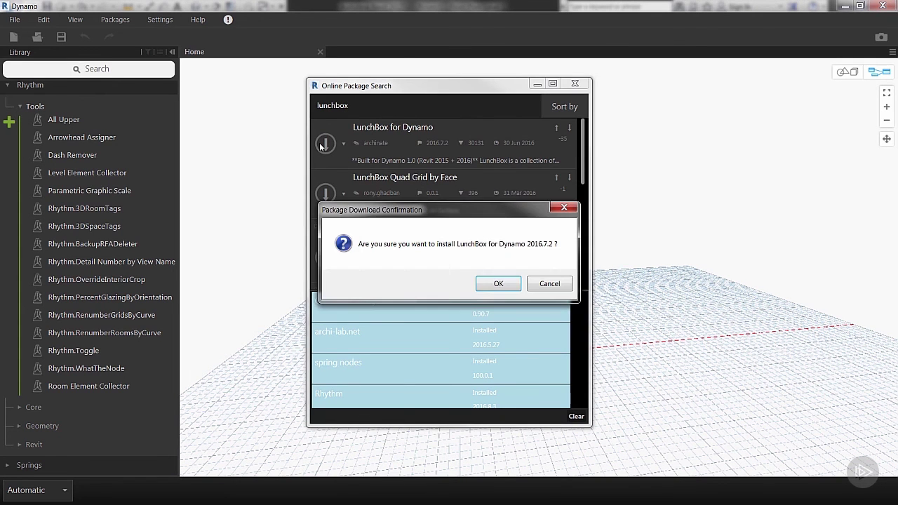
left_click(500, 282)
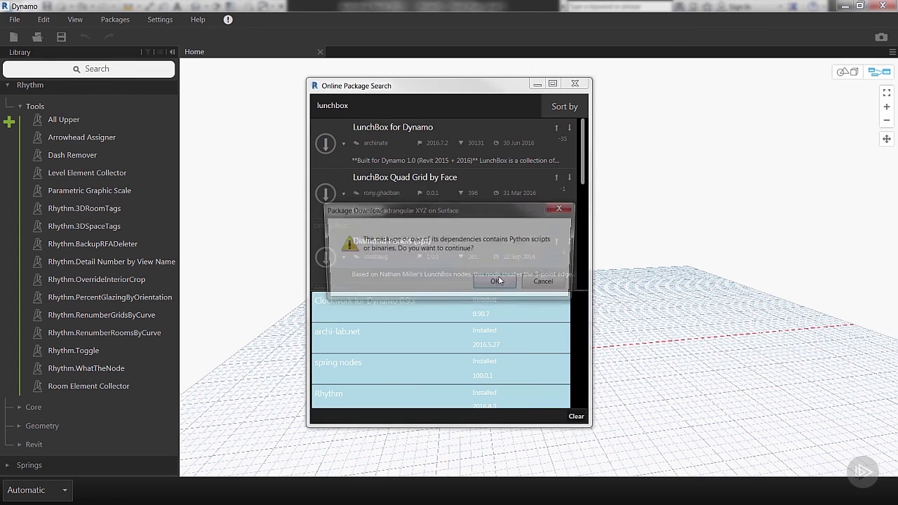
left_click(487, 284)
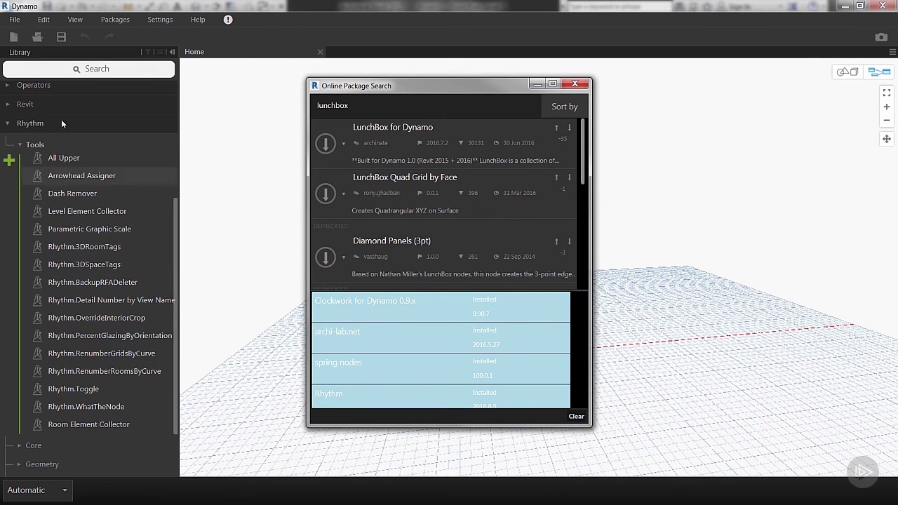
left_click(7, 124)
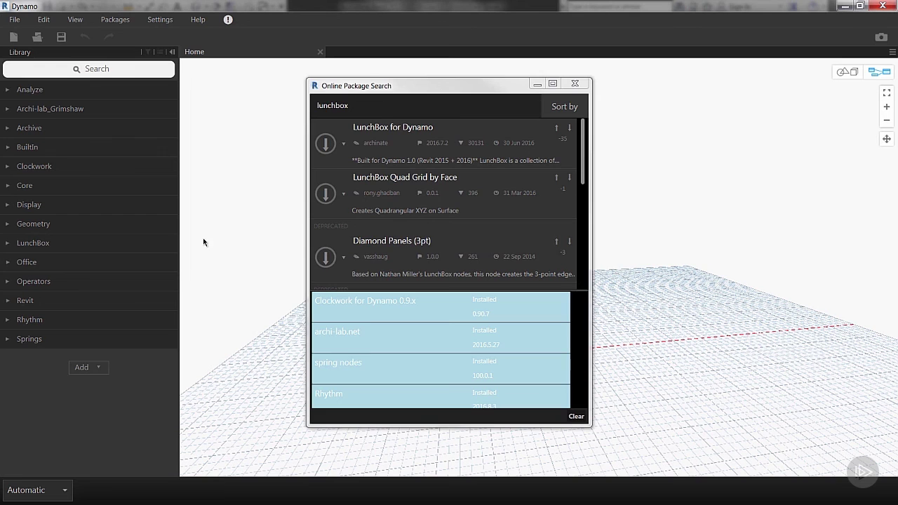
left_click(574, 83)
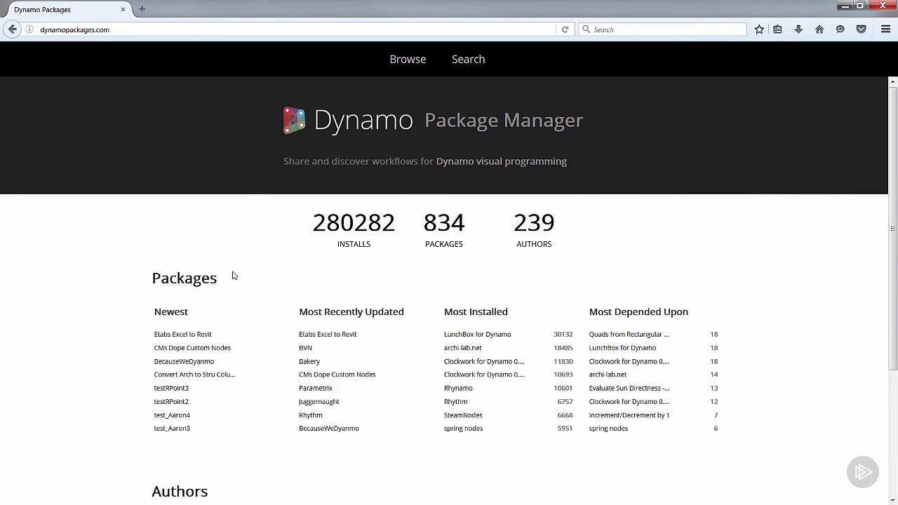
Step: Scroll through the Packages and Authors rankings on the dynamopackages.com homepage
scroll(234, 275, "down", 2)
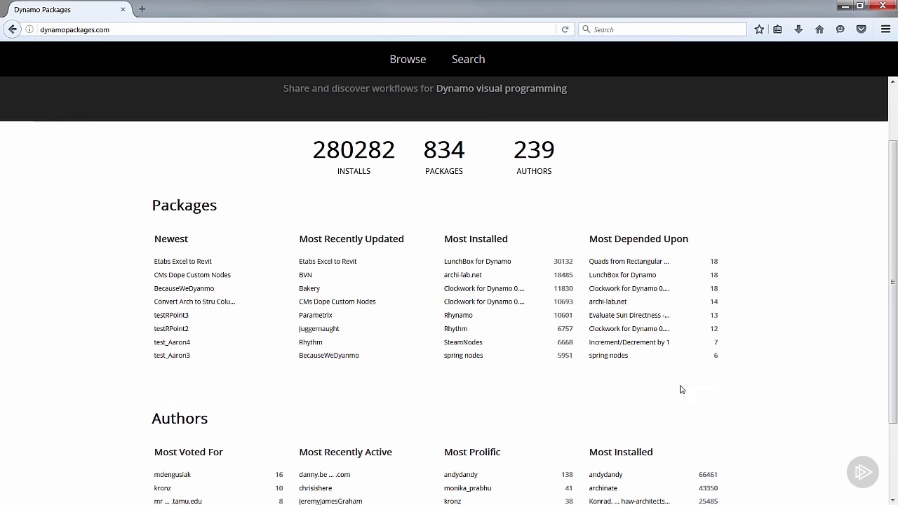
scroll(253, 333, "down", 3)
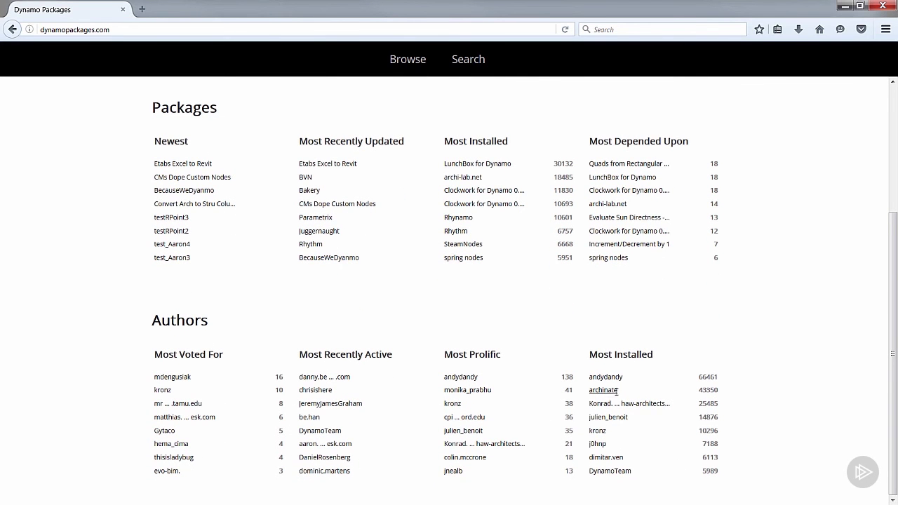
scroll(521, 323, "up", 2)
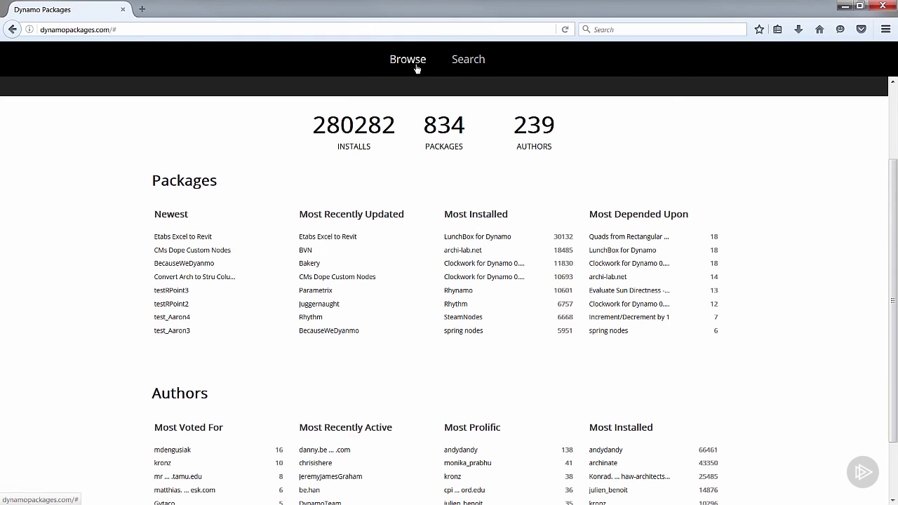
left_click(465, 65)
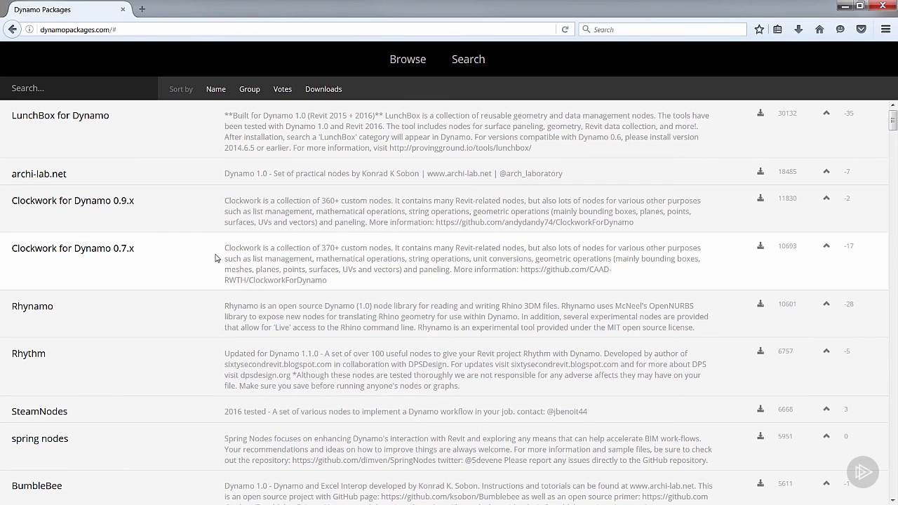
left_click(394, 60)
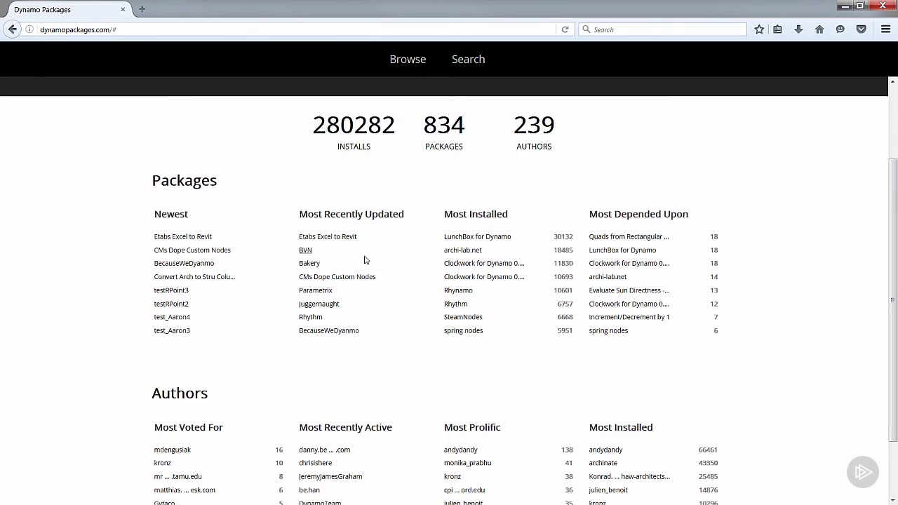